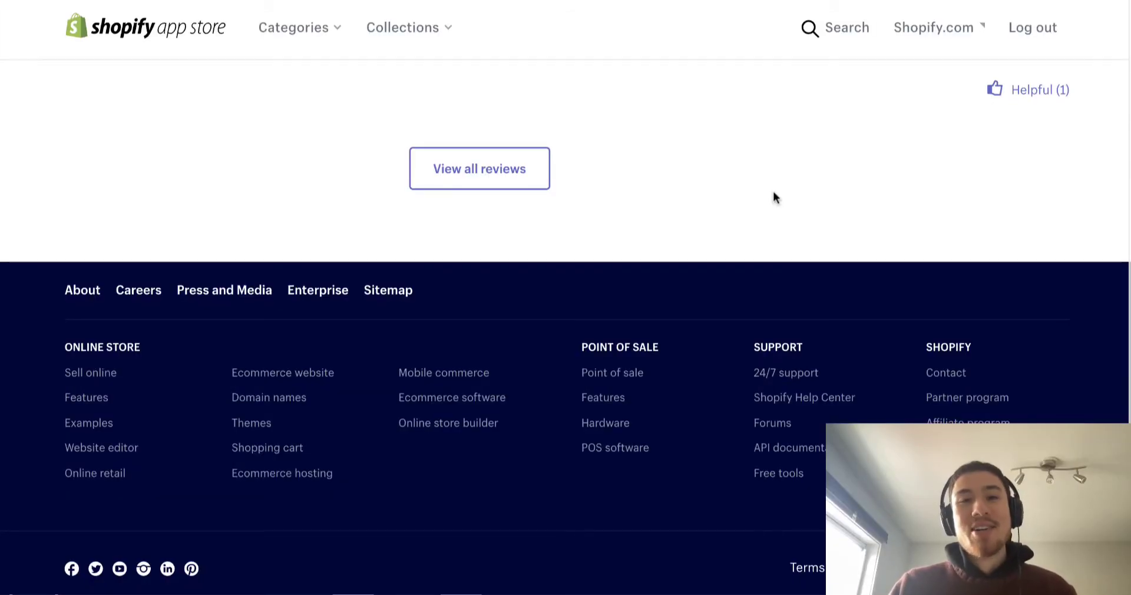
- Scroll the Klaviyo App Store listing from its header down to the Media gallery
scroll(773, 189, "up", 15)
scroll(773, 189, "up", 15)
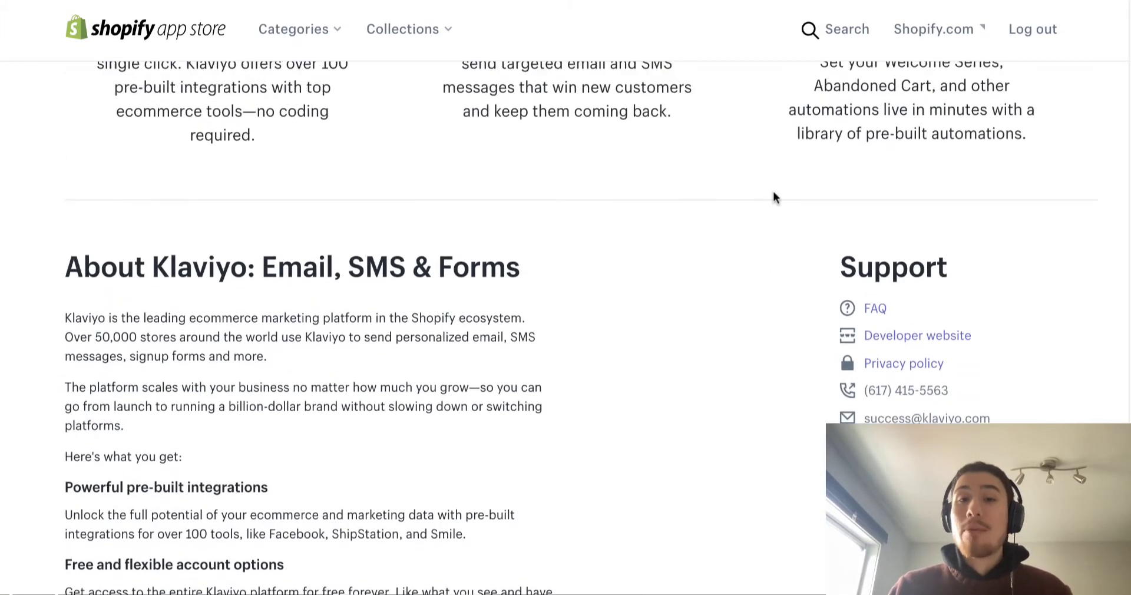
scroll(774, 193, "down", 2)
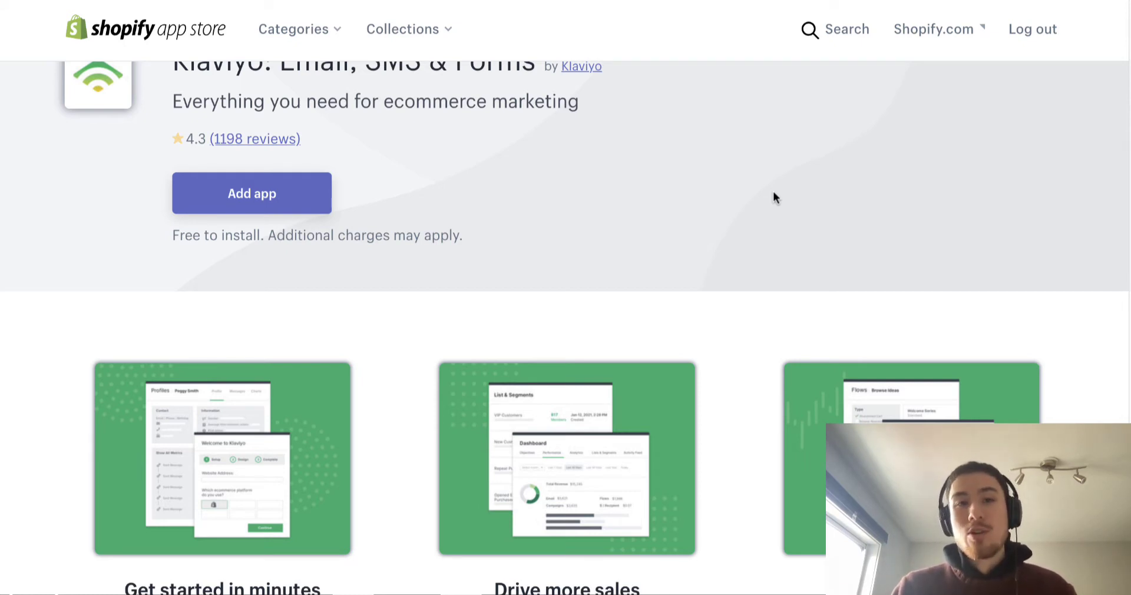
scroll(774, 191, "down", 5)
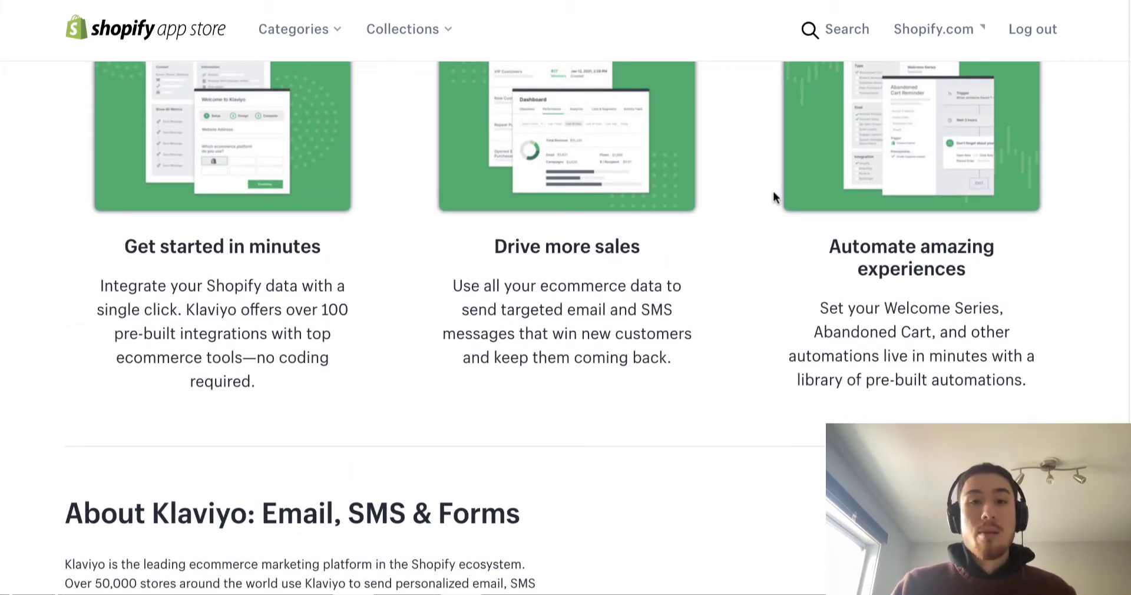
scroll(801, 135, "down", 10)
scroll(801, 136, "down", 15)
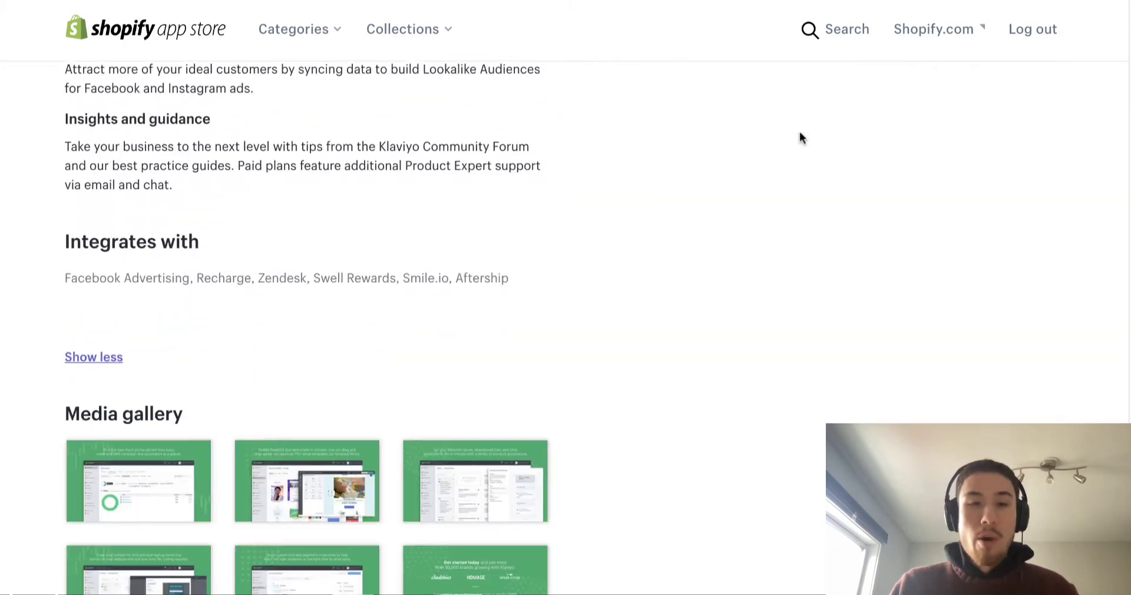
scroll(800, 135, "up", 1)
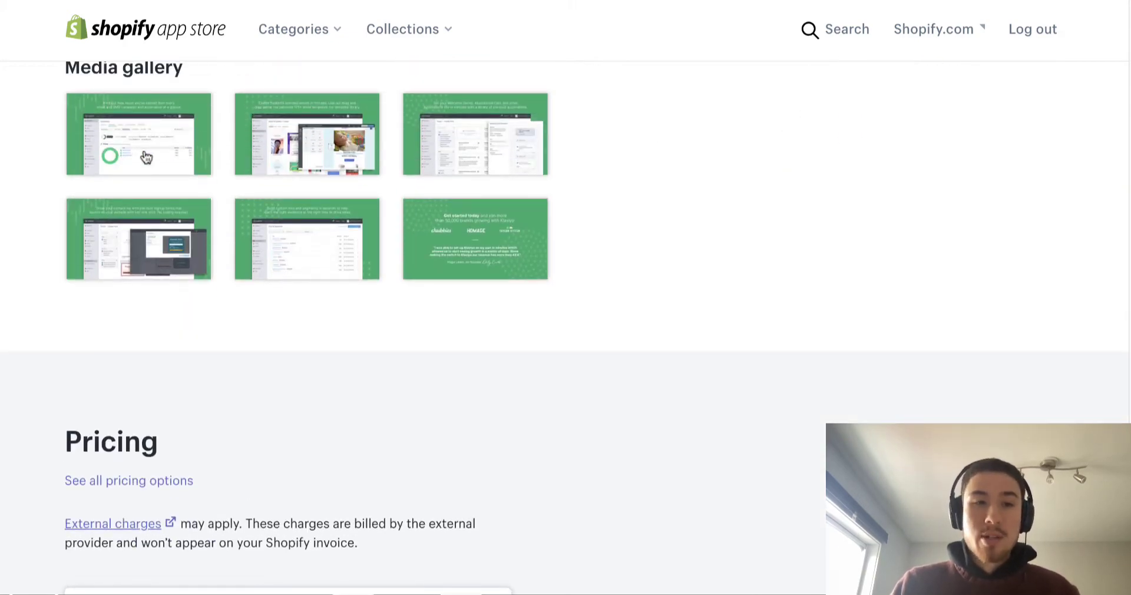
- View the first gallery screenshots enlarged, through the automations image, then close the viewer
left_click(144, 150)
key("Right")
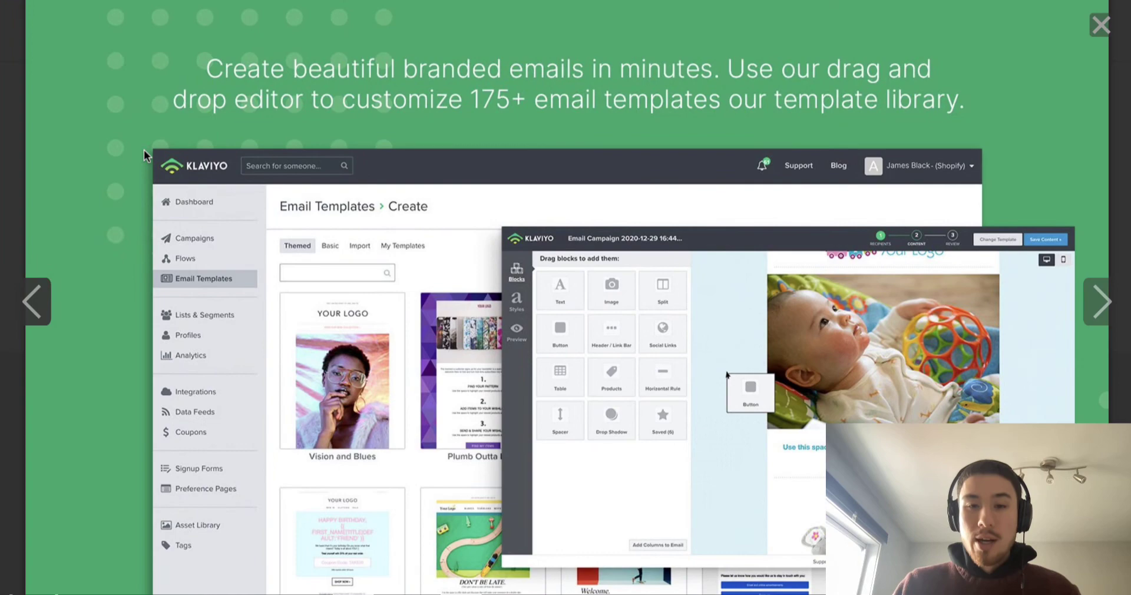
key("Right")
left_click(1099, 23)
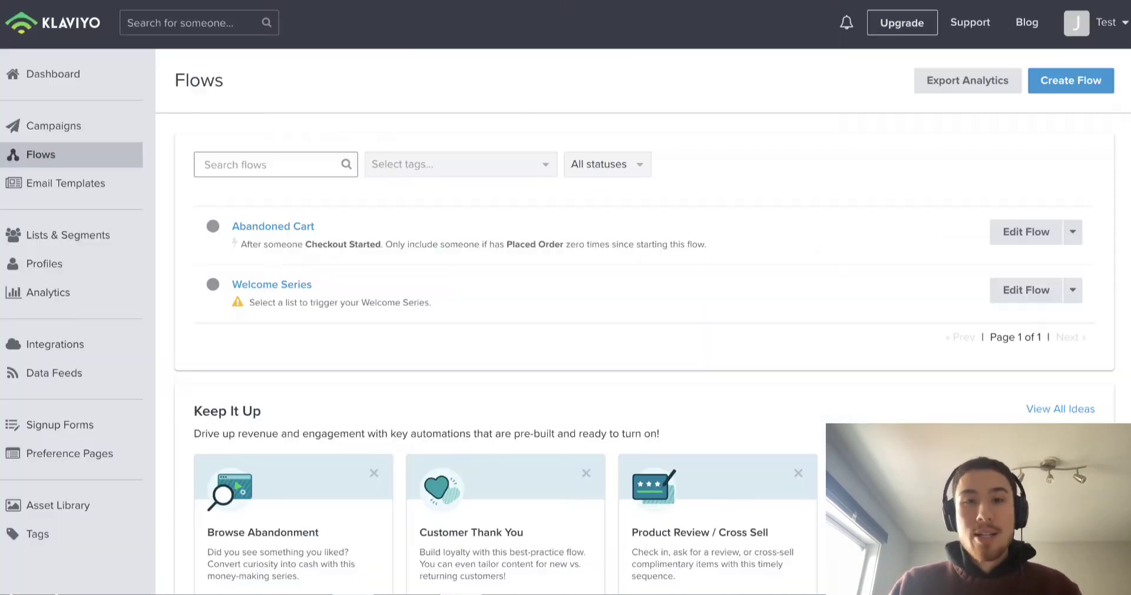
scroll(650, 152, "down", 3)
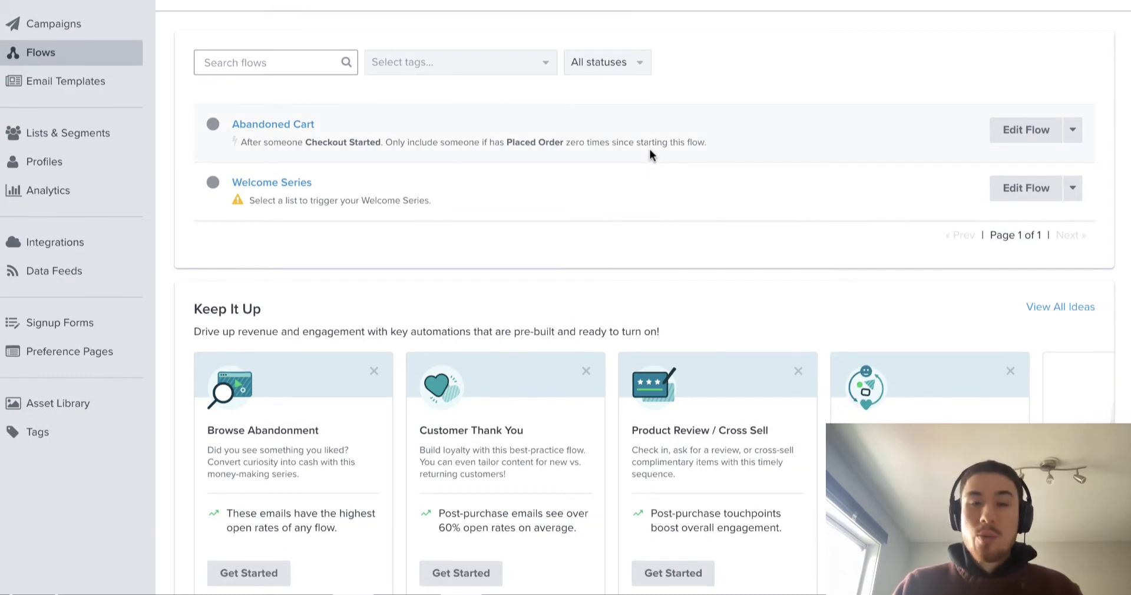
scroll(650, 152, "down", 1)
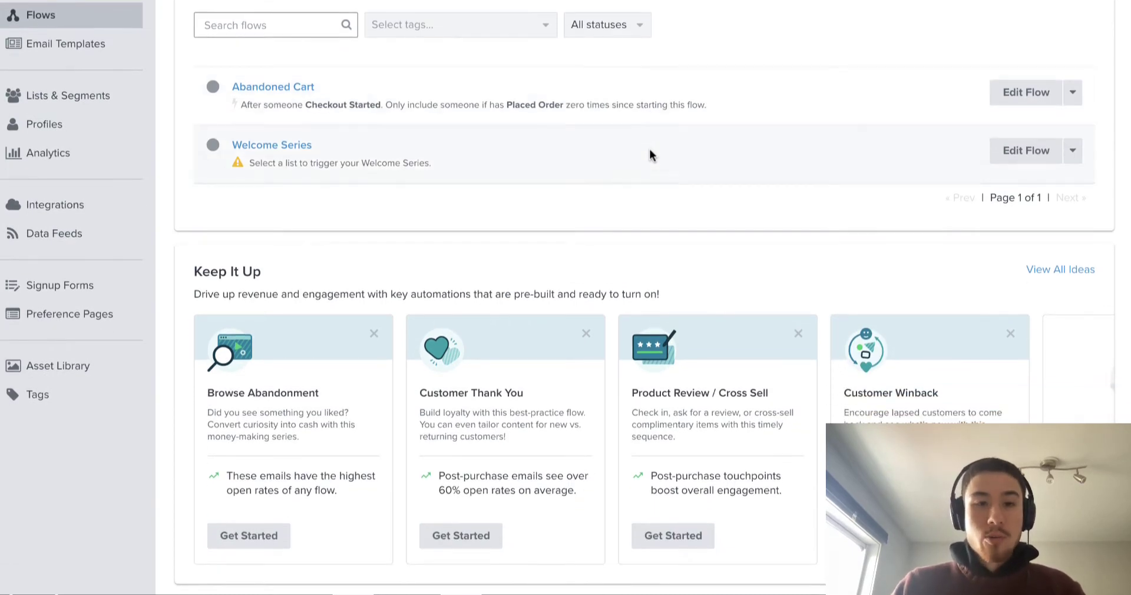
scroll(650, 152, "up", 4)
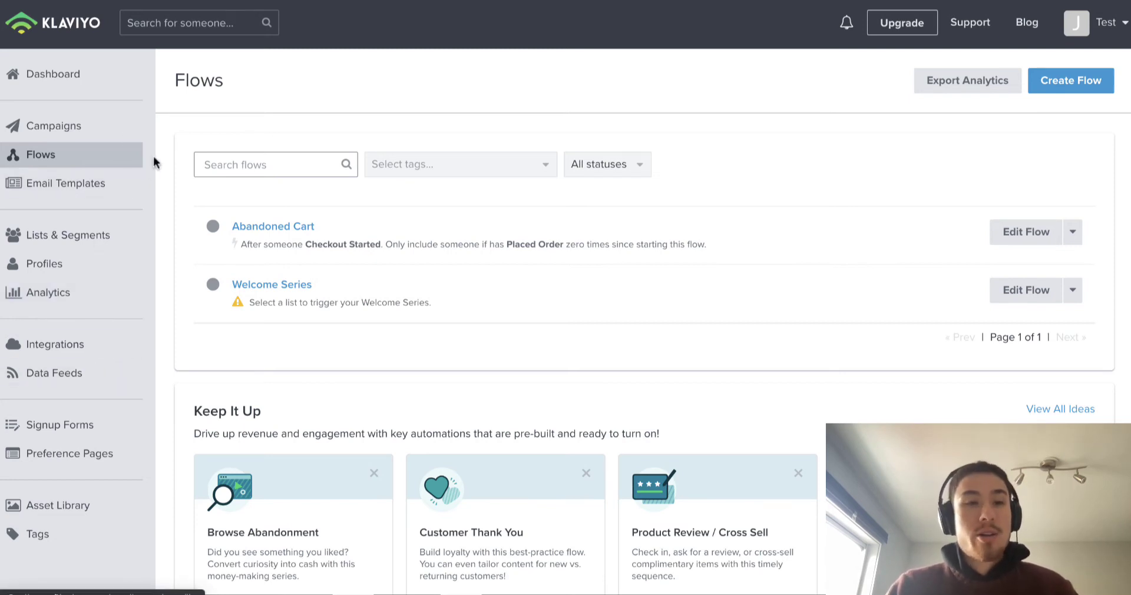
left_click(102, 124)
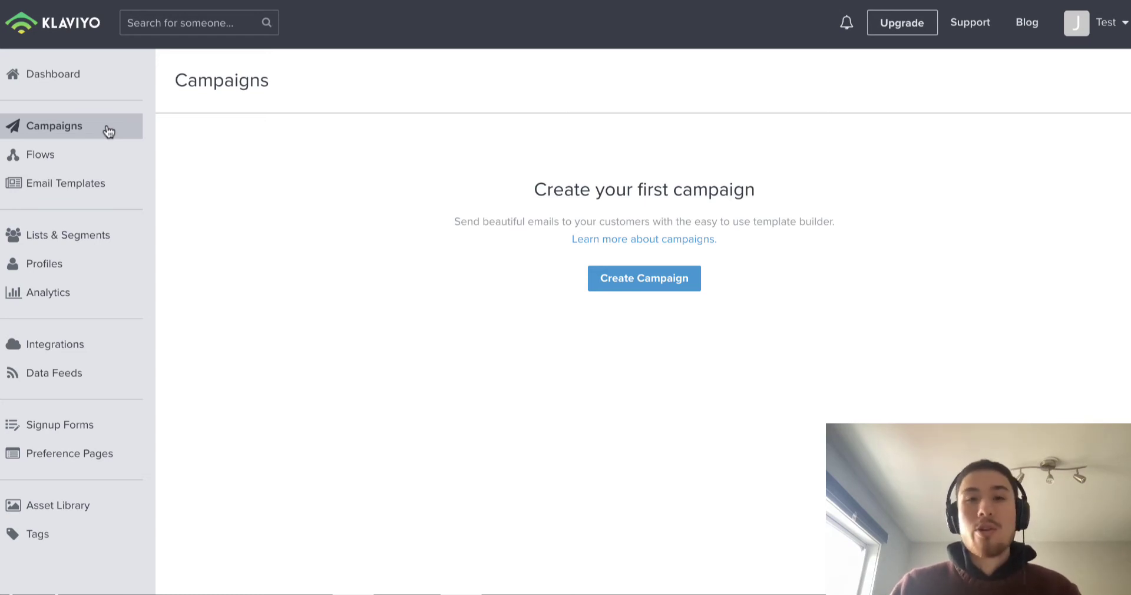
left_click(74, 167)
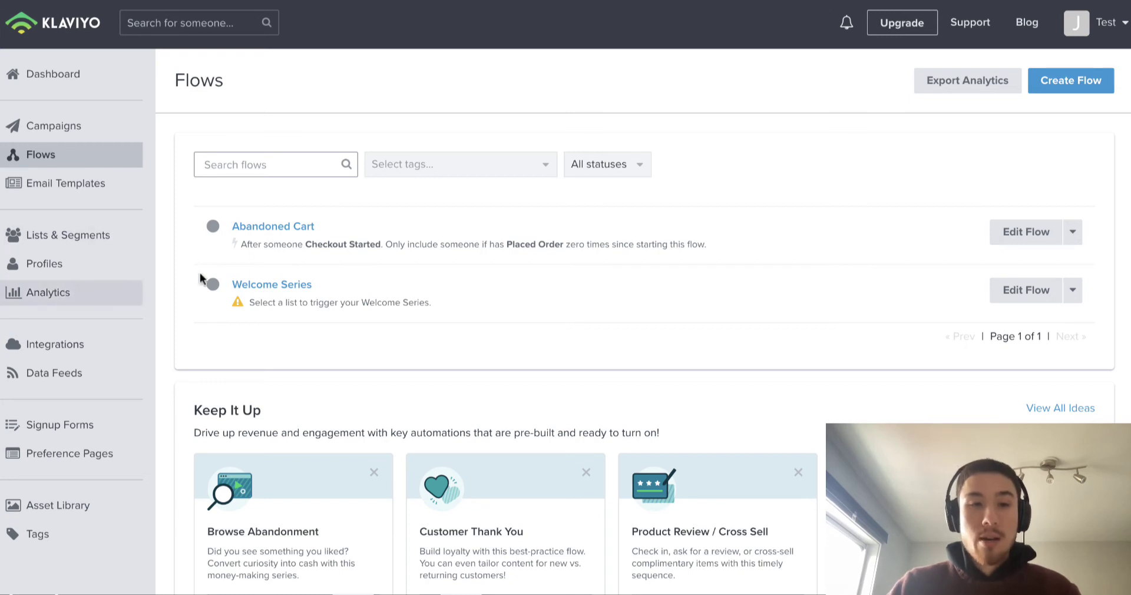
left_click(251, 236)
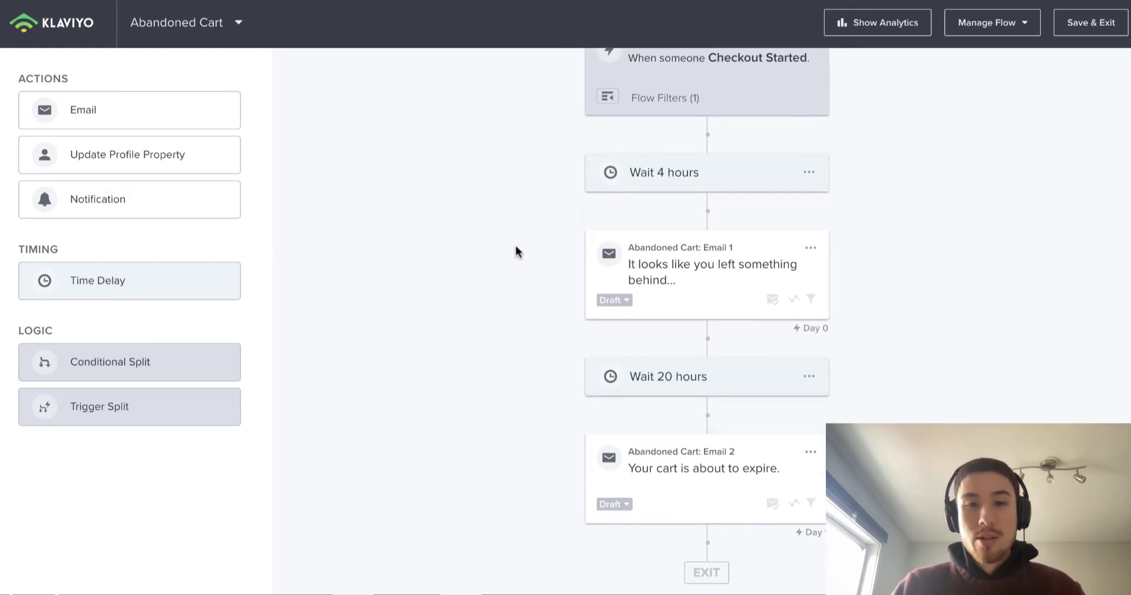
- Change the Abandoned Cart flow's 4-hour wait to 30 minutes and save it
scroll(515, 251, "up", 1)
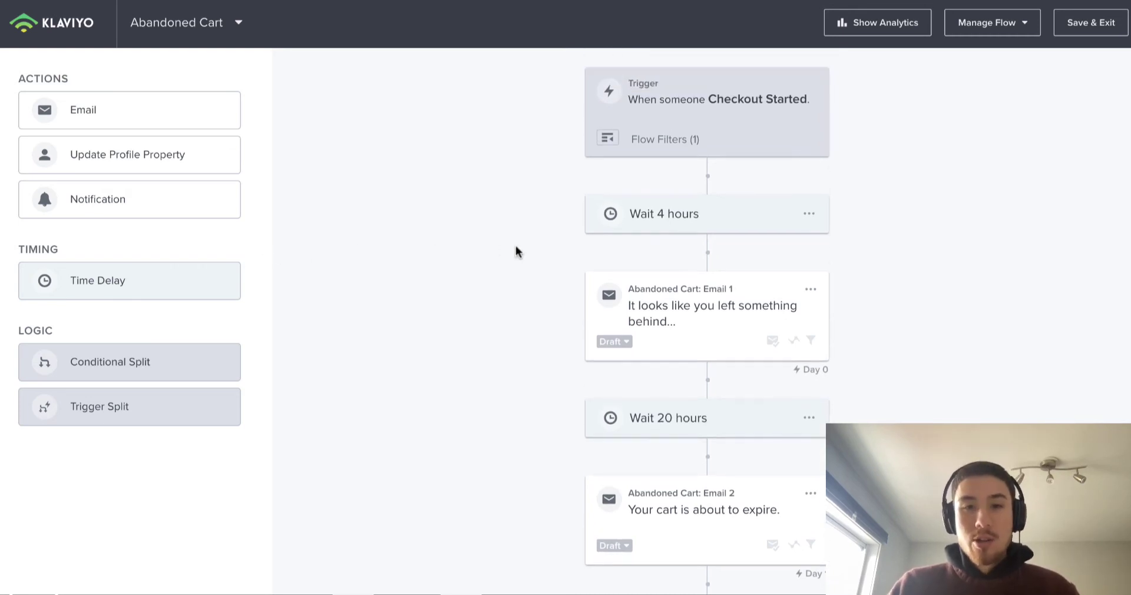
left_click(713, 217)
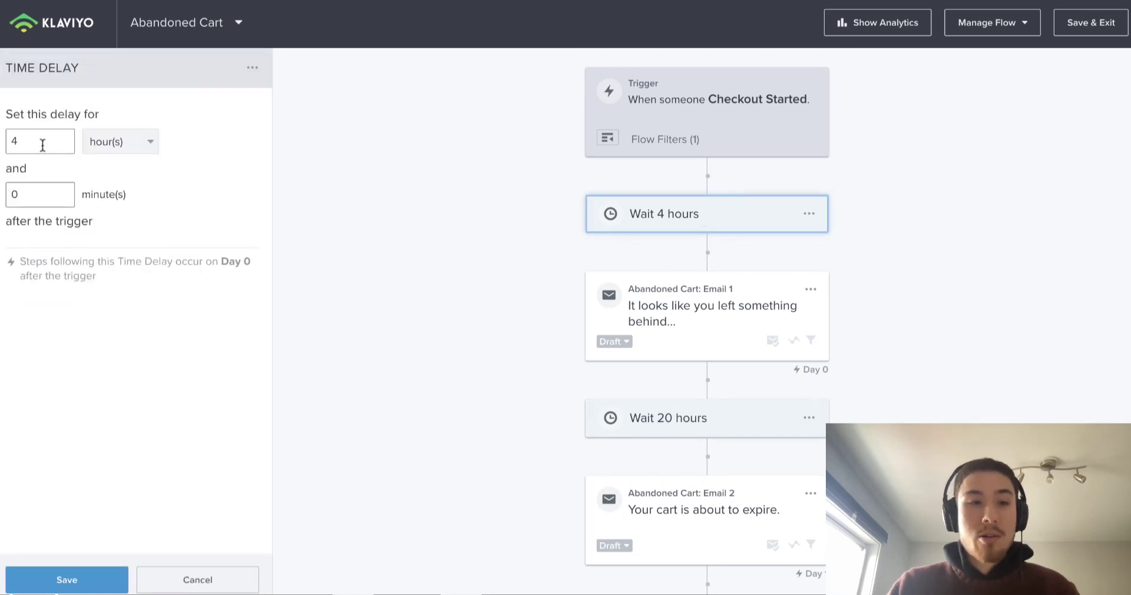
left_click(41, 143)
key("BackSpace")
type("30")
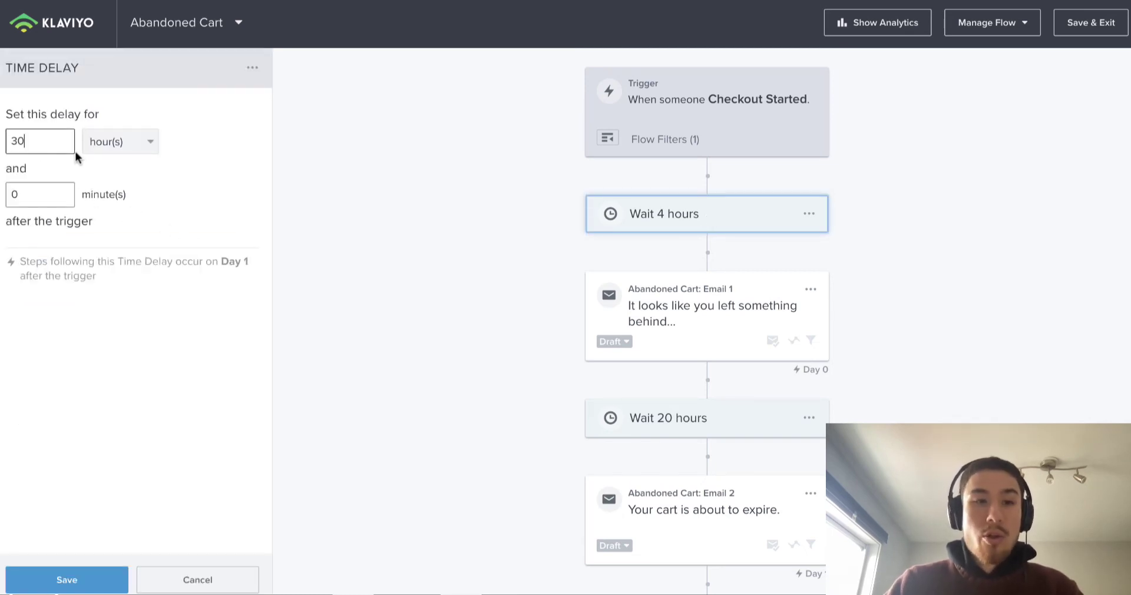
left_click(87, 149)
left_click(114, 218)
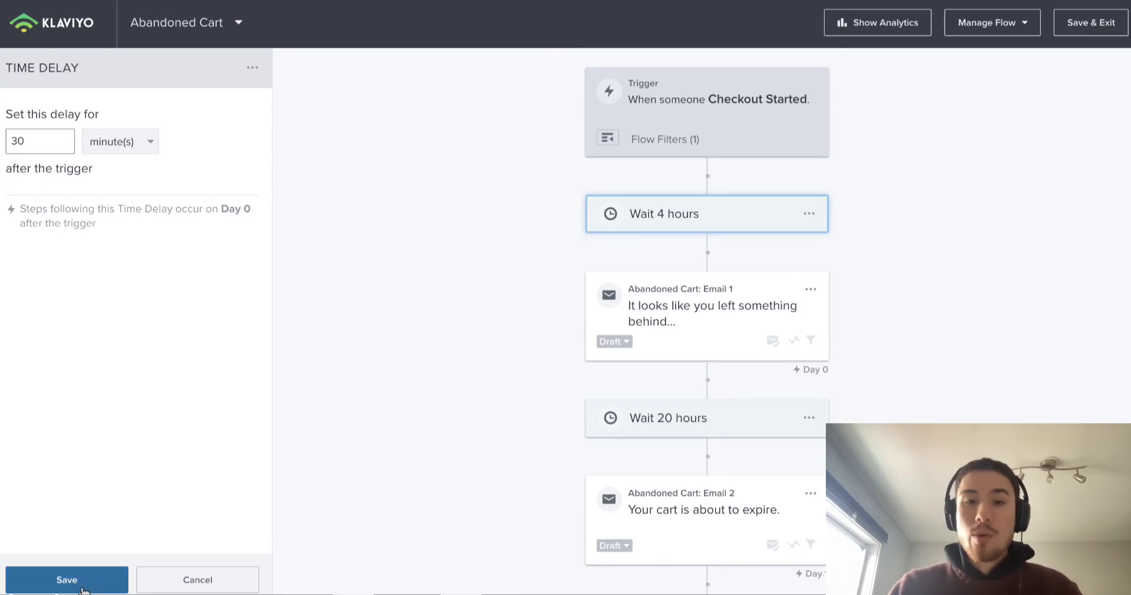
left_click(83, 589)
- Move the flow canvas to bring the Email 1 step's details into view
left_click_drag(701, 298, 703, 178)
left_click_drag(702, 224, 703, 361)
left_click_drag(720, 240, 706, 389)
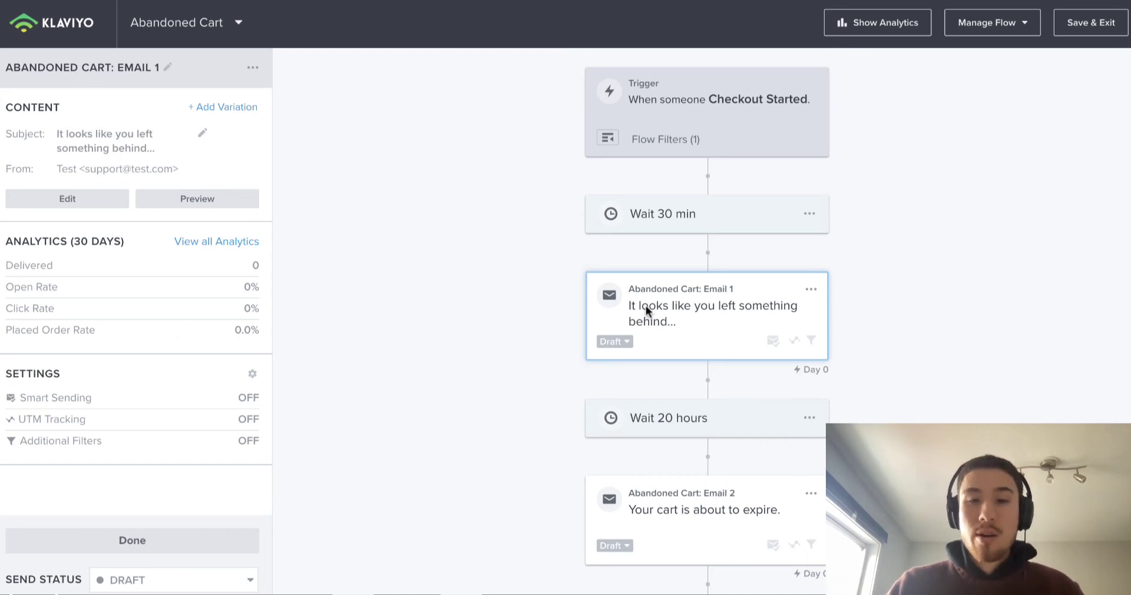
- Open the Abandoned Cart flow's Email 1 message and look over its settings
left_click(56, 198)
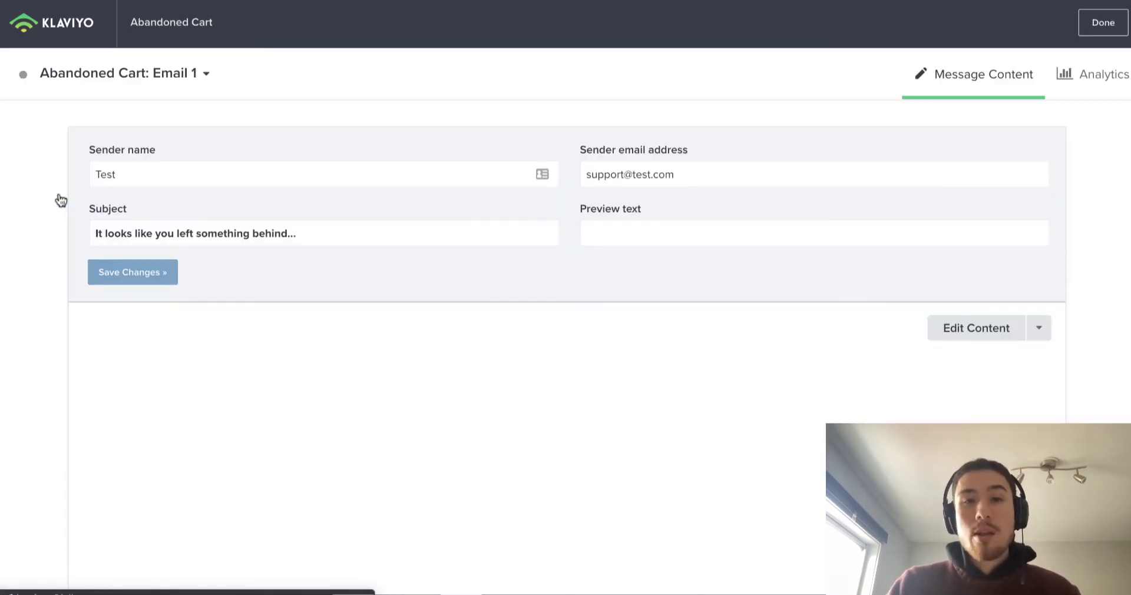
scroll(440, 270, "down", 2)
scroll(439, 270, "up", 1)
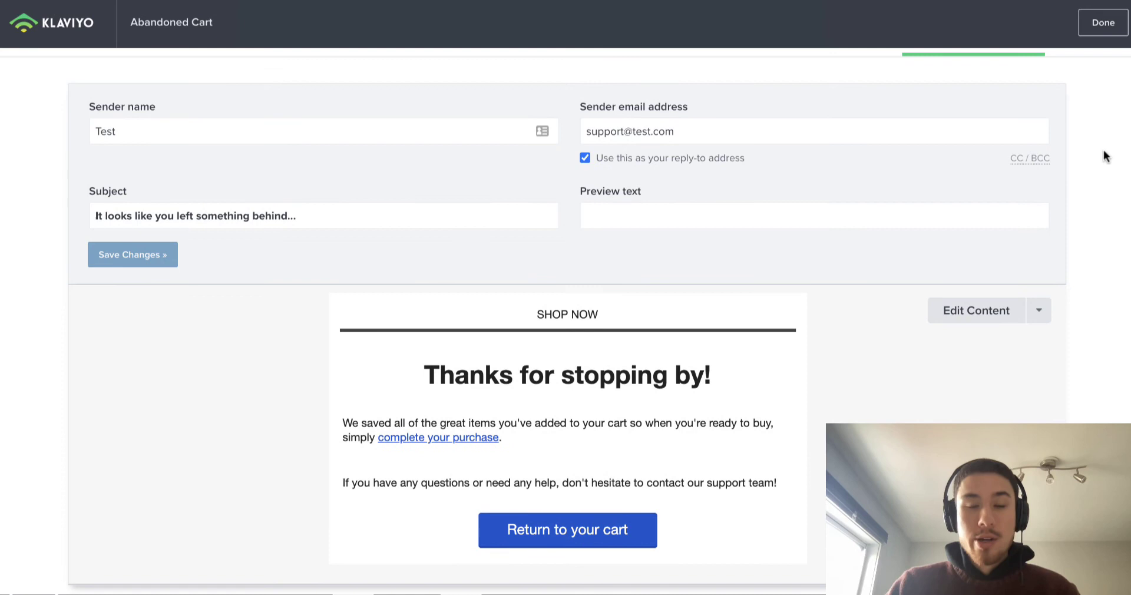
scroll(949, 118, "down", 1)
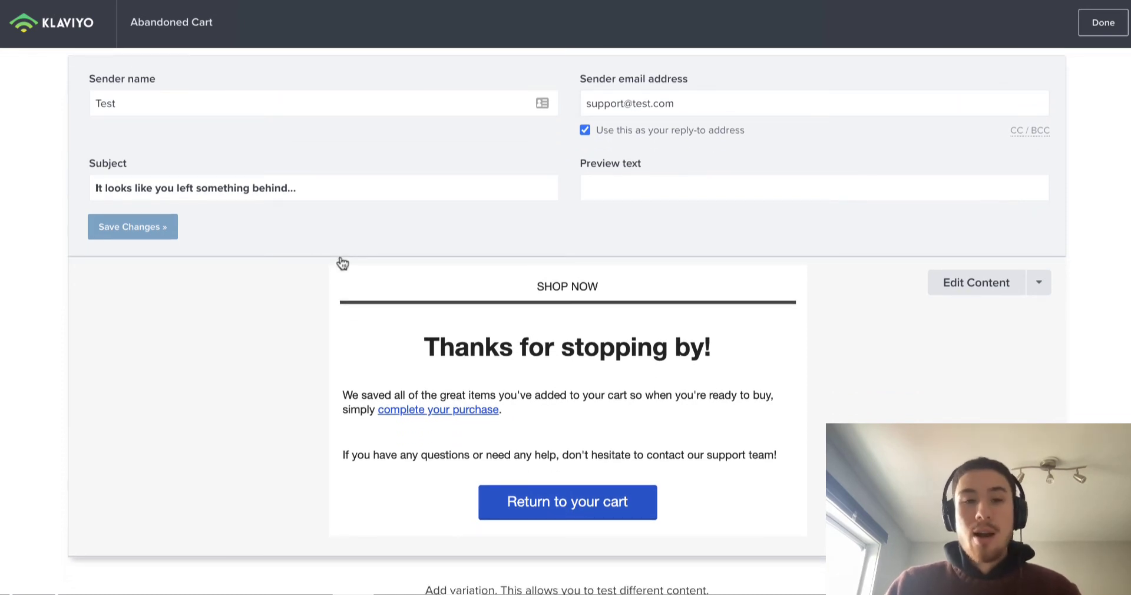
- In the content editor, move the 'Thanks for stopping by!' heading, select the 'Return to your cart' button, then return to Blocks
left_click(993, 291)
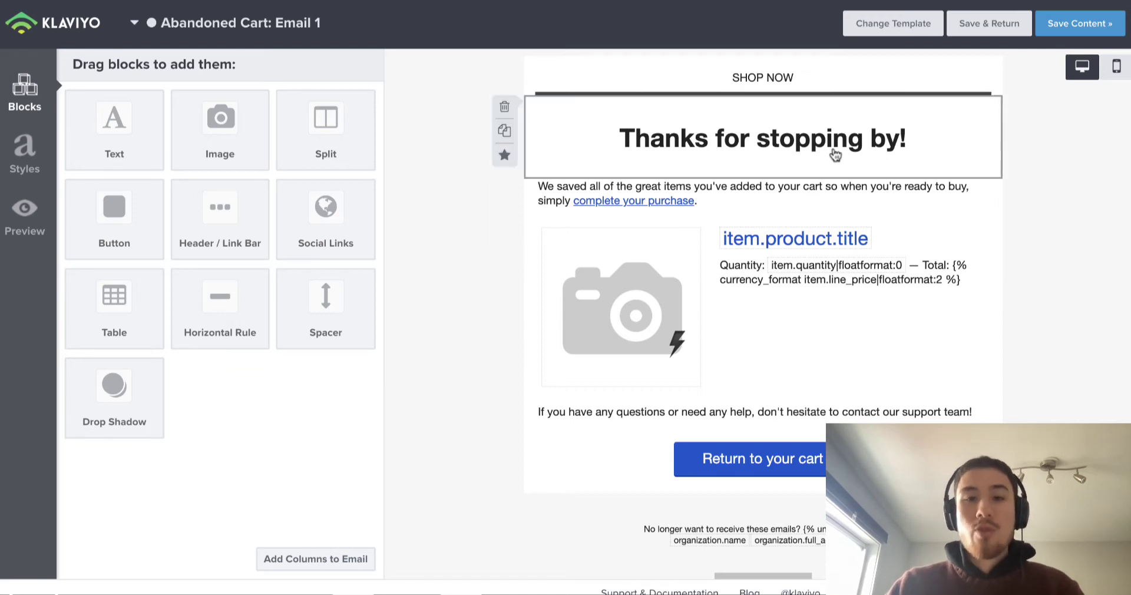
mouse_move(822, 153)
left_mouse_down()
mouse_move(816, 107)
mouse_move(821, 140)
left_mouse_up()
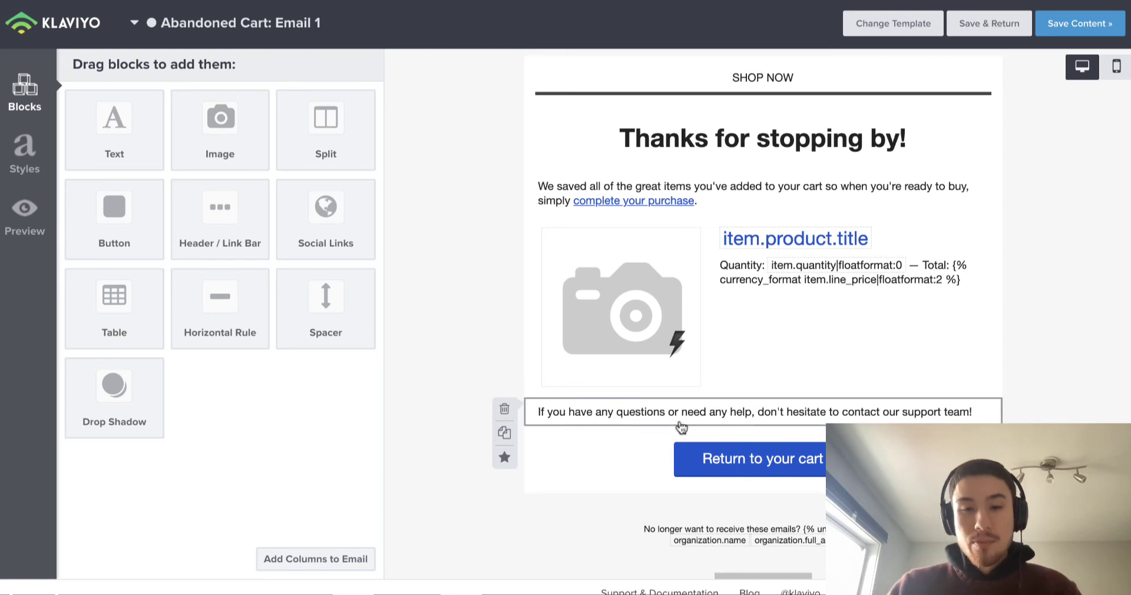
left_click(704, 460)
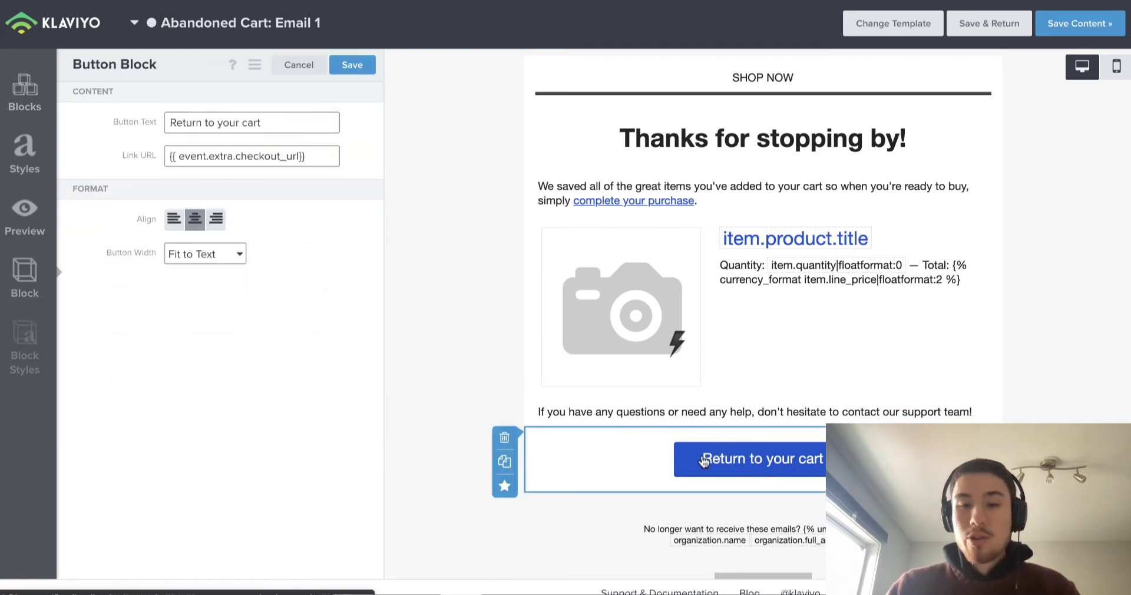
left_click(21, 99)
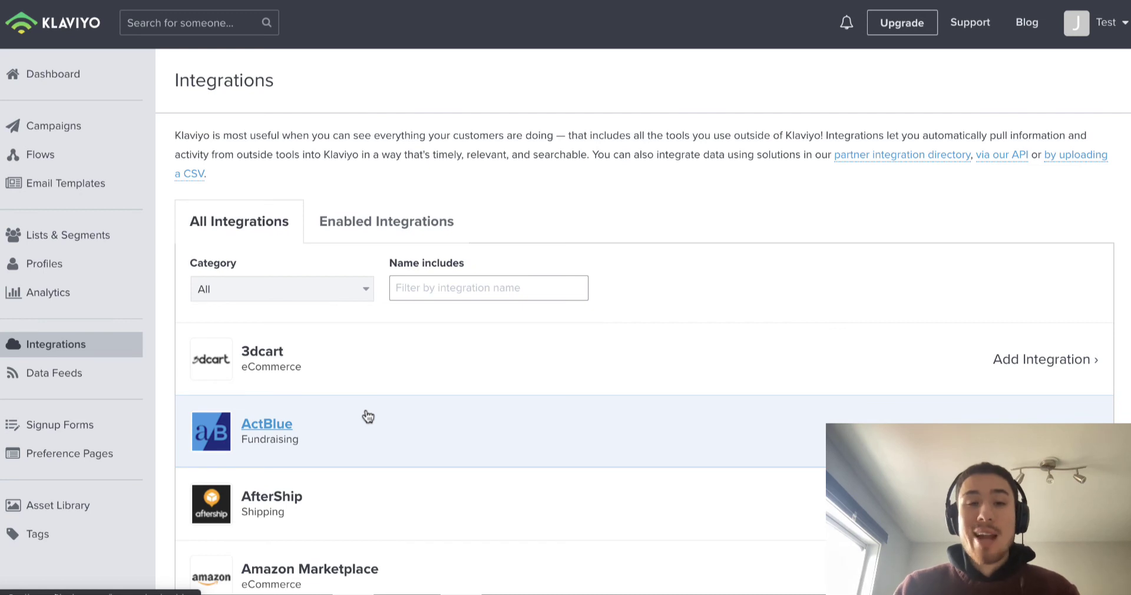
- Scroll down the All Integrations list from 3dcart onward, then back up to the top
scroll(368, 417, "down", 5)
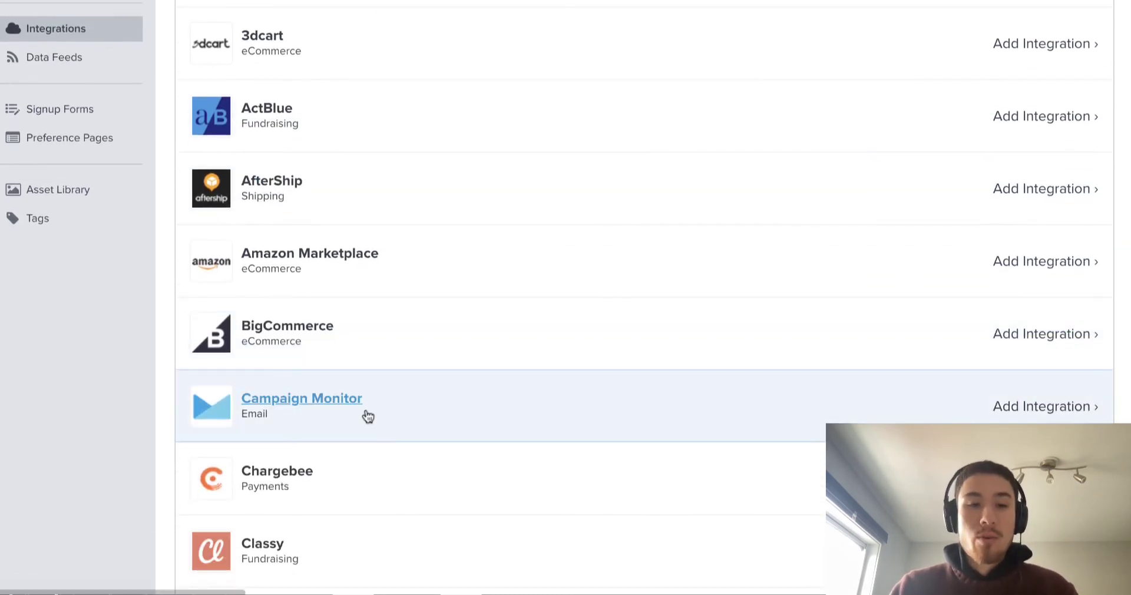
scroll(368, 417, "down", 6)
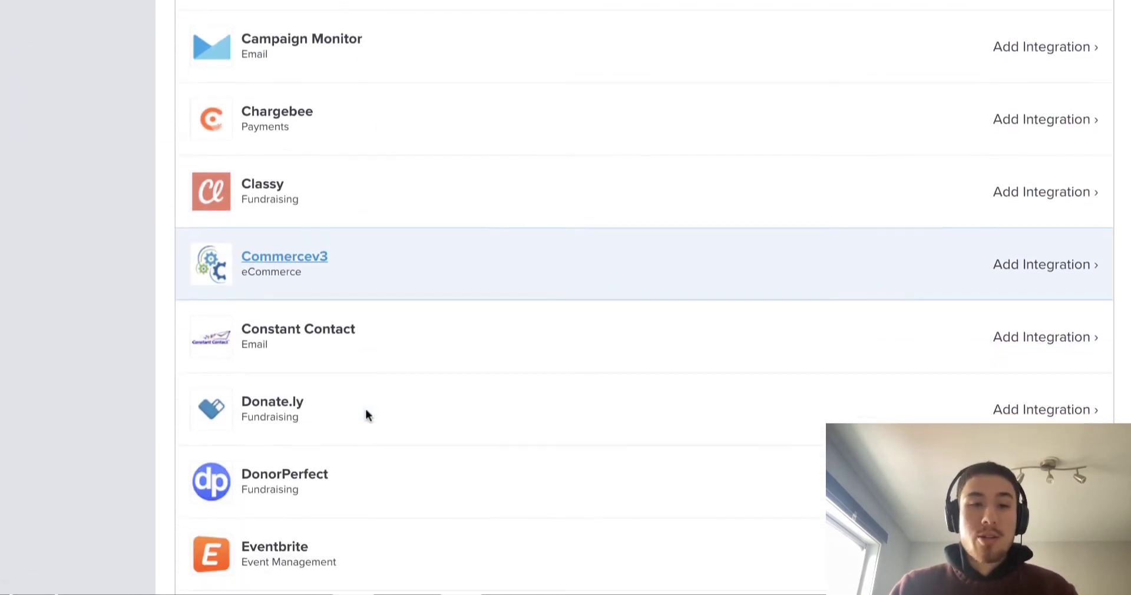
scroll(367, 416, "down", 8)
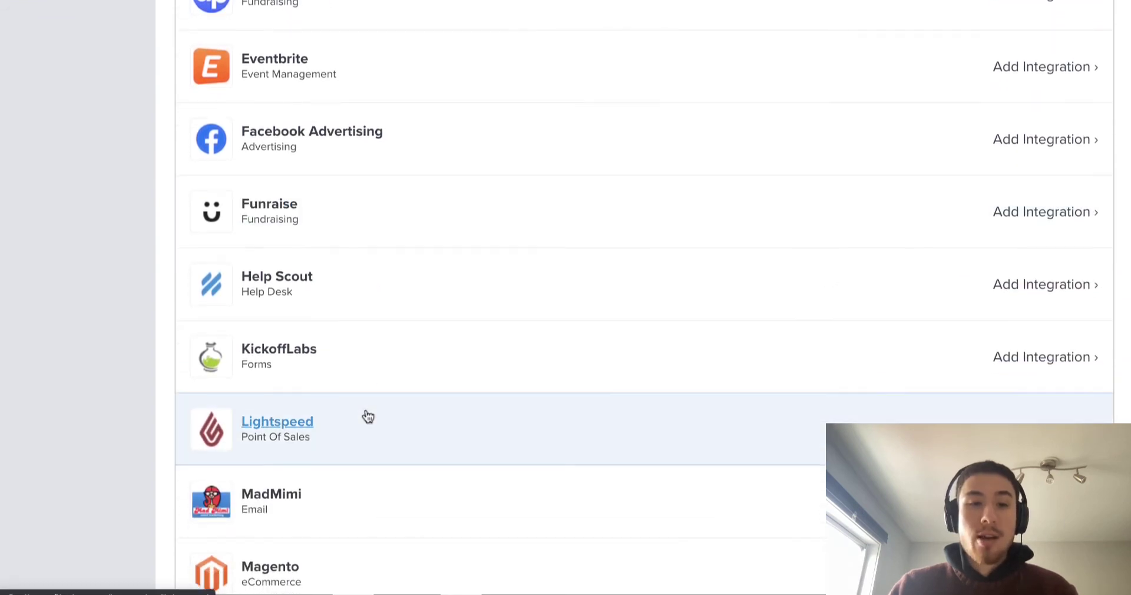
scroll(369, 416, "down", 5)
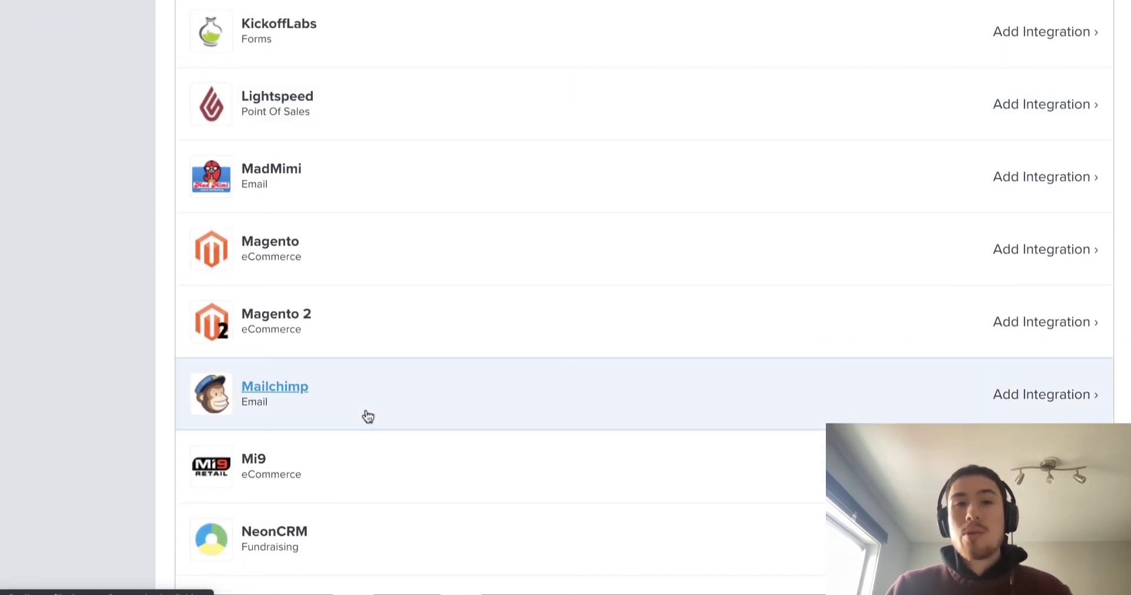
scroll(368, 416, "down", 2)
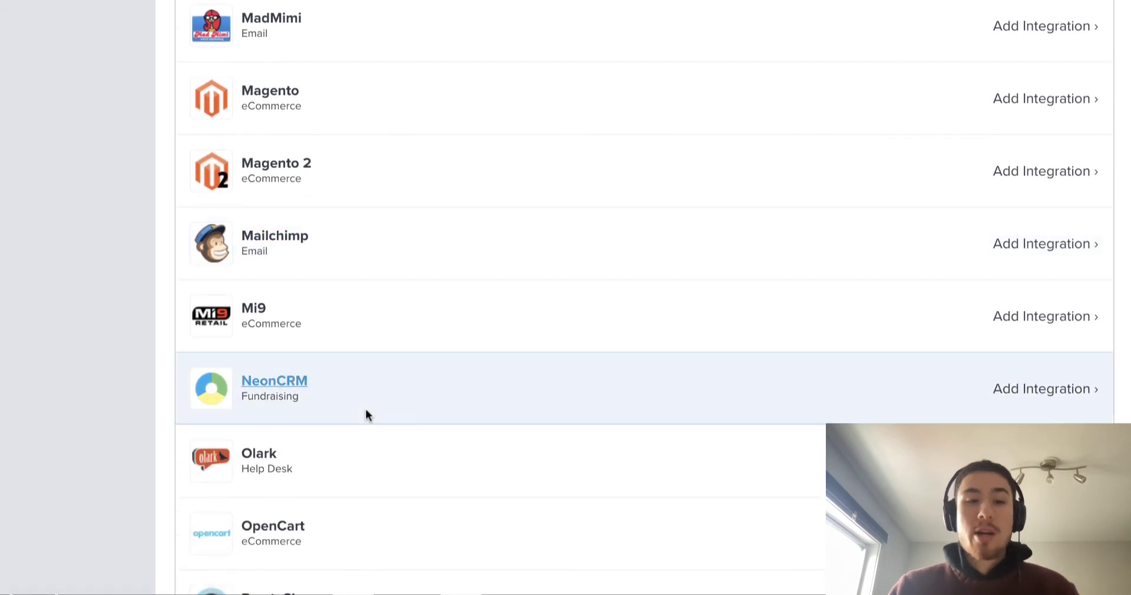
scroll(367, 414, "down", 3)
scroll(367, 414, "up", 10)
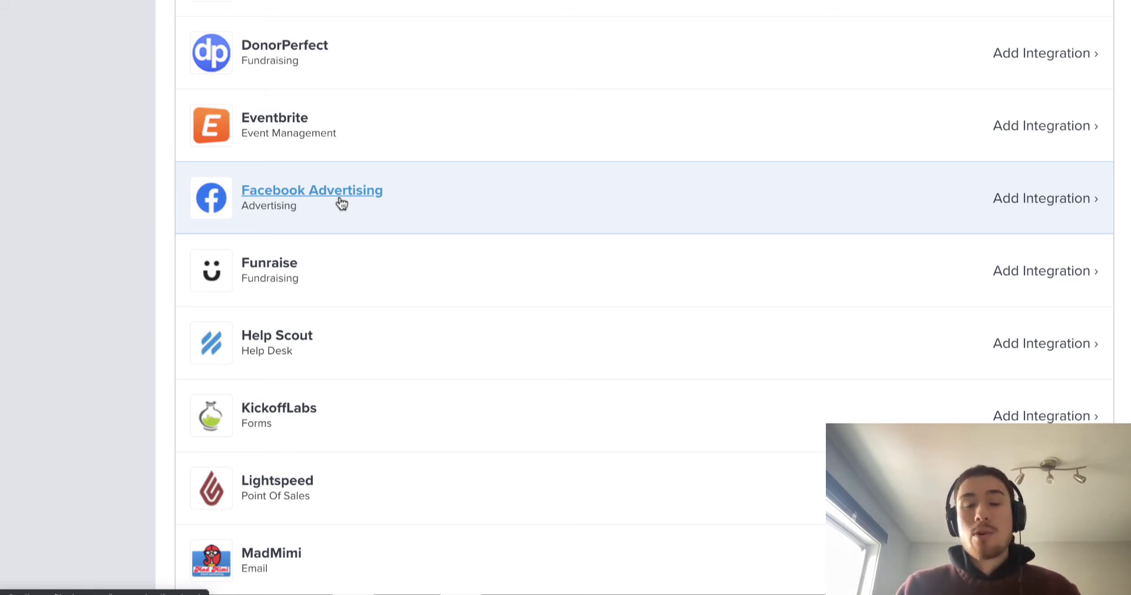
scroll(342, 204, "up", 5)
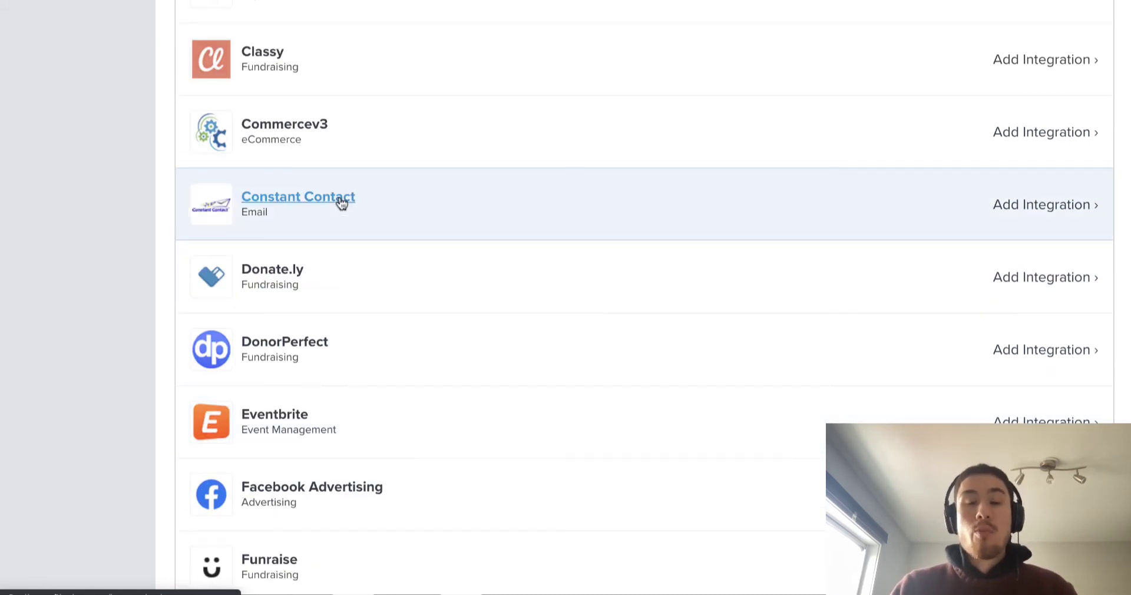
scroll(341, 204, "up", 2)
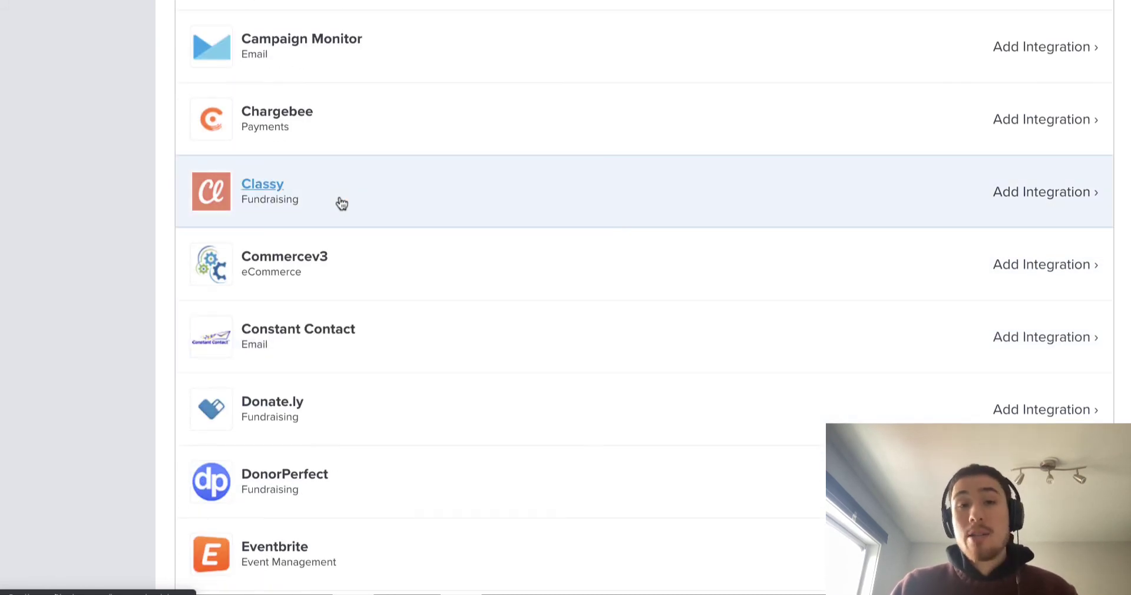
scroll(341, 203, "up", 10)
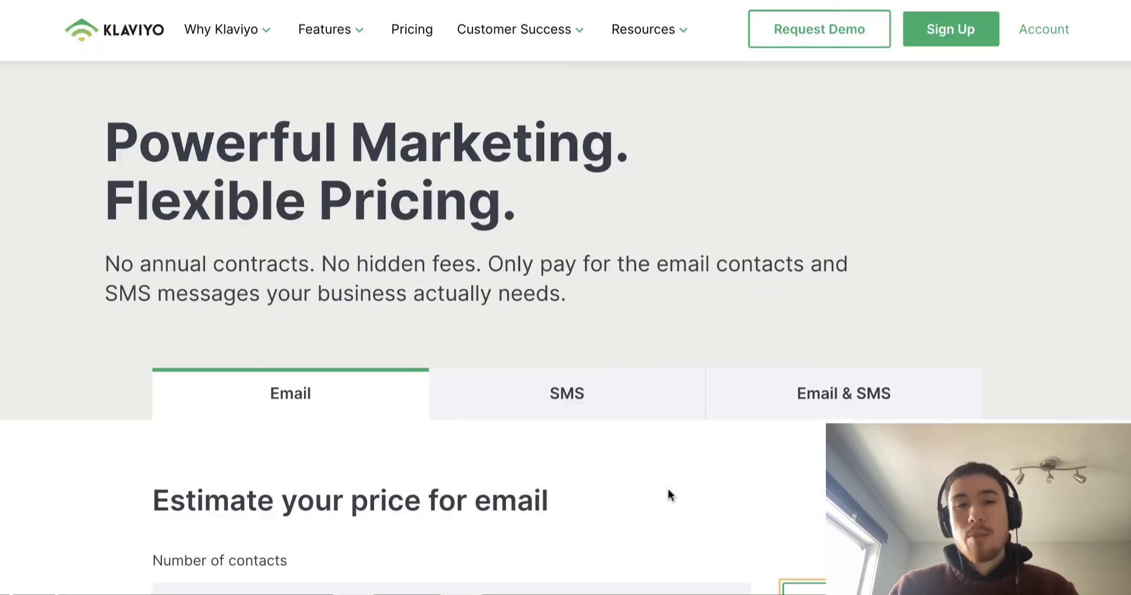
- Scroll the pricing page to the email estimator showing $150 per month for 10,000 contacts
scroll(670, 495, "down", 2)
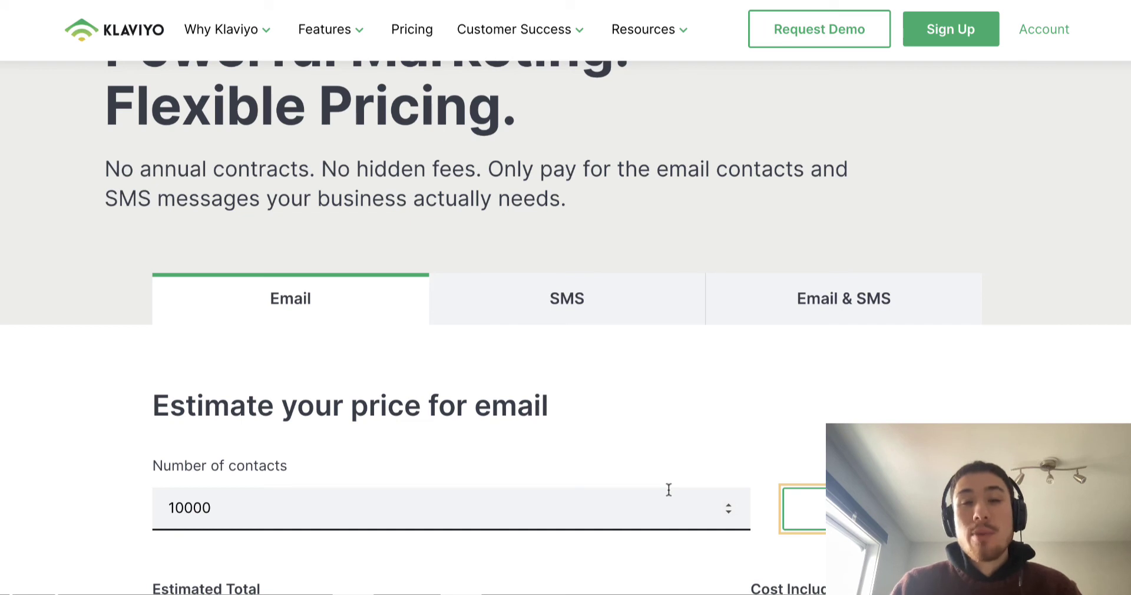
scroll(669, 490, "down", 4)
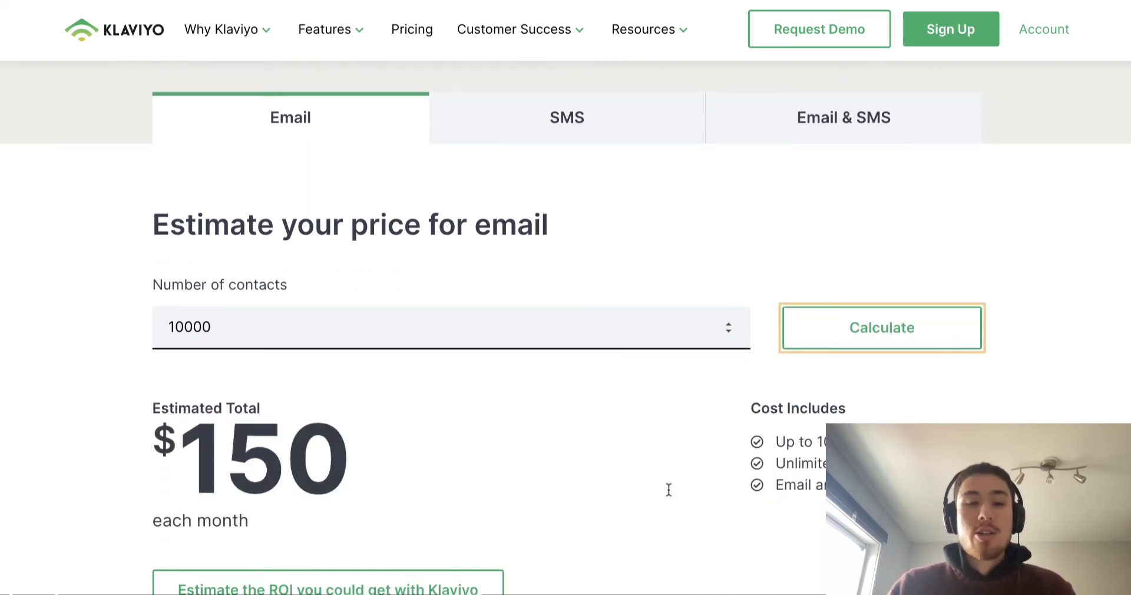
scroll(669, 493, "down", 1)
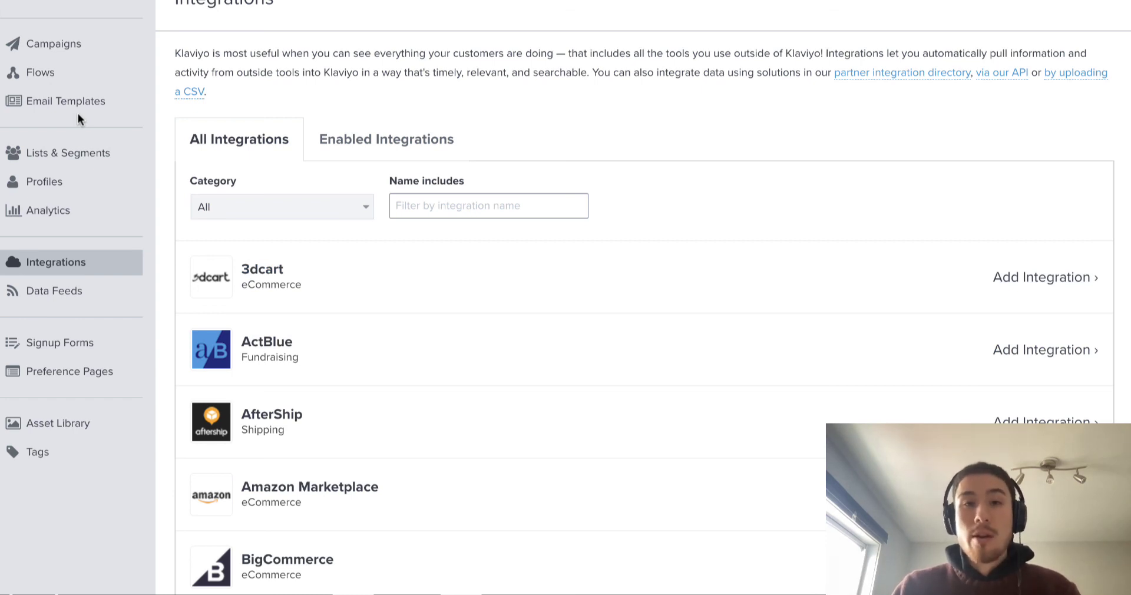
- Open the Dashboard and review its Objectives, such as connecting Shopify and importing customer data
left_click(63, 83)
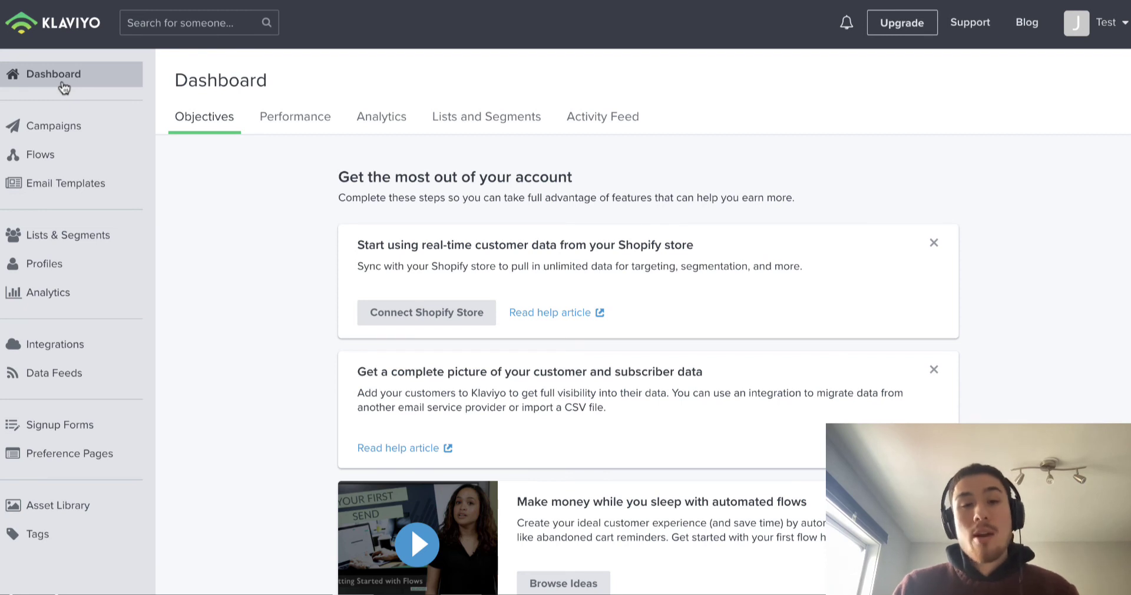
scroll(64, 87, "down", 1)
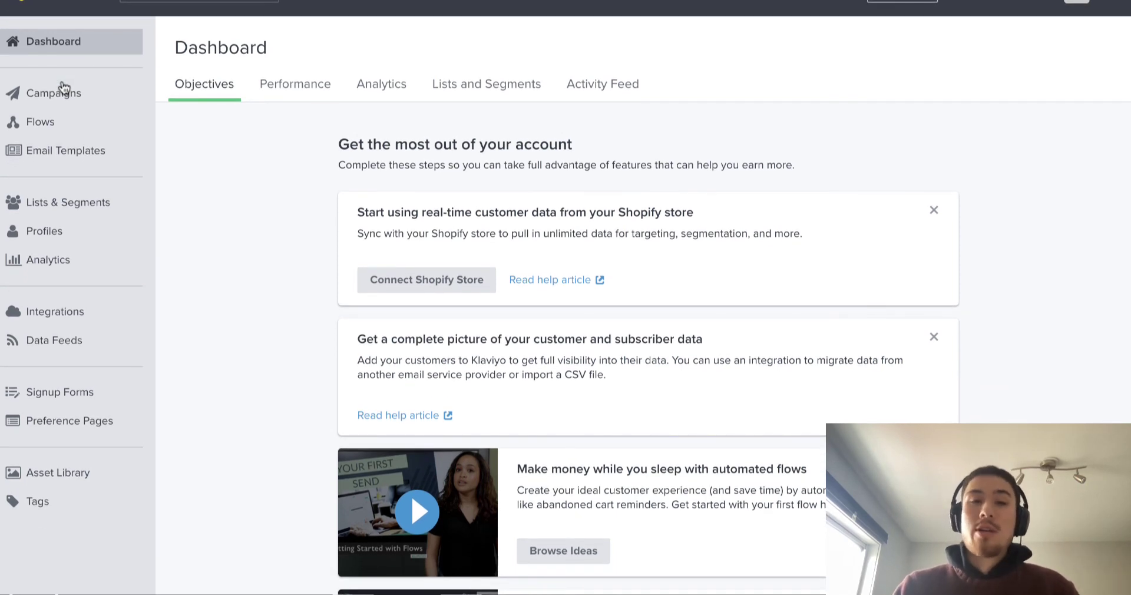
scroll(64, 87, "up", 1)
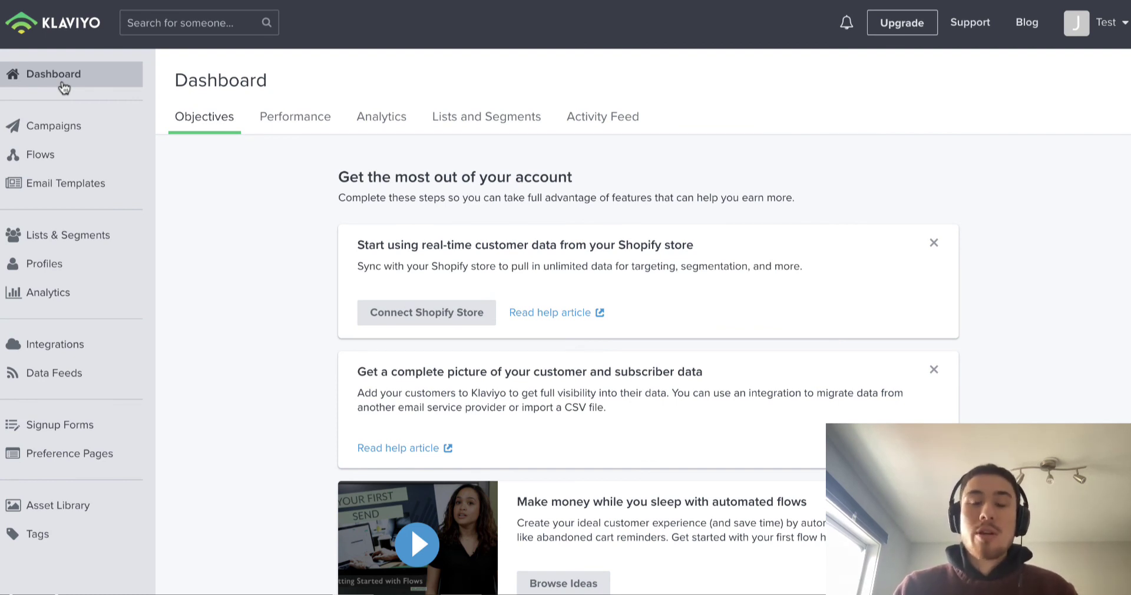
scroll(440, 167, "down", 2)
scroll(458, 176, "up", 2)
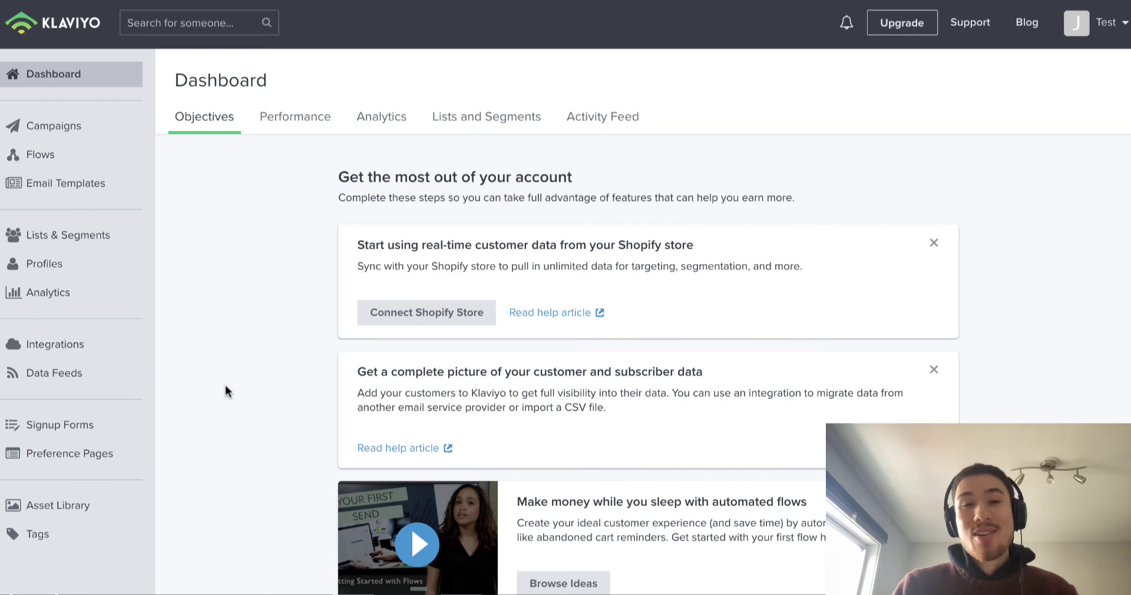